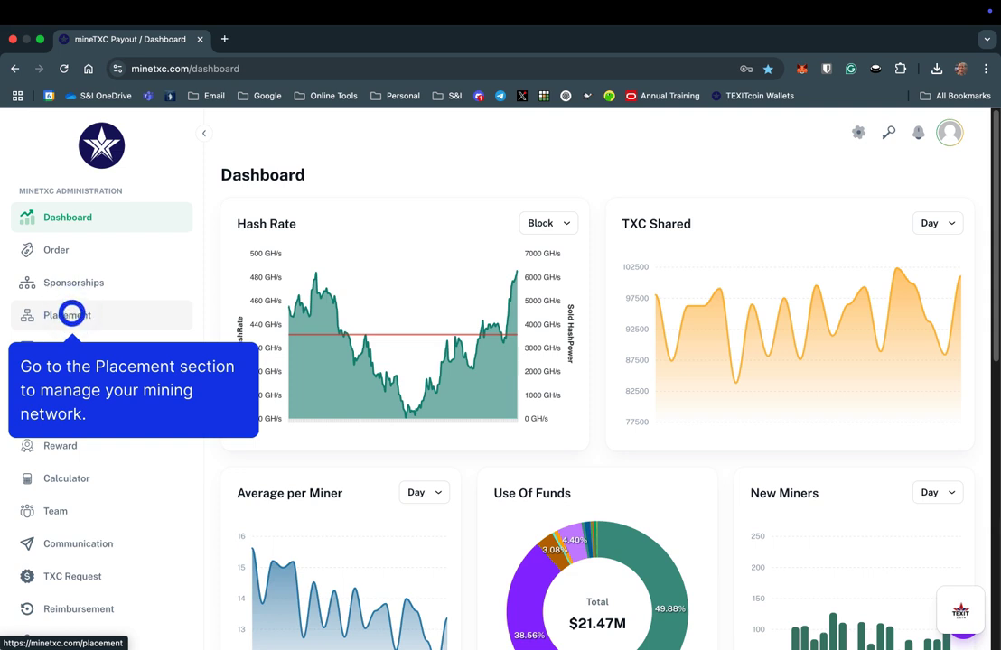
In the Placement section, filter the tree to one miner and open that miner's actions menu
left_click(72, 316)
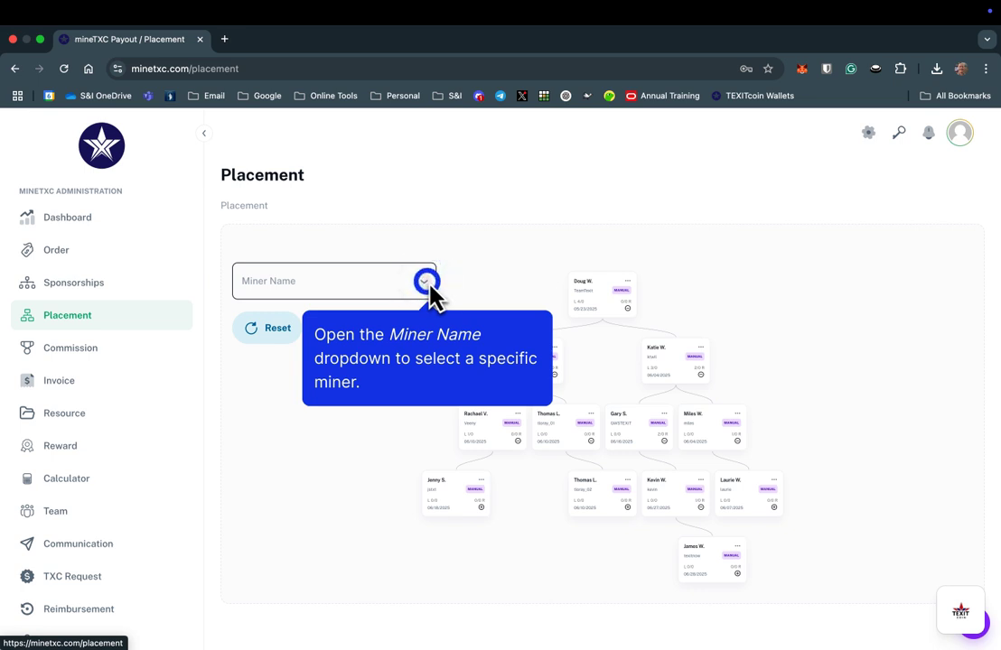
left_click(425, 282)
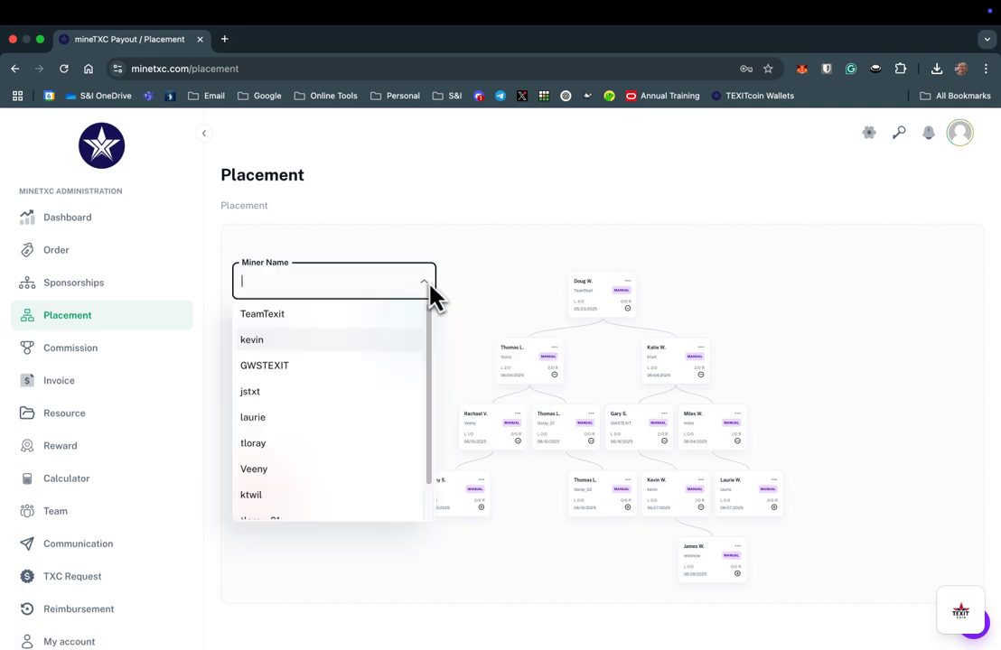
left_click(314, 345)
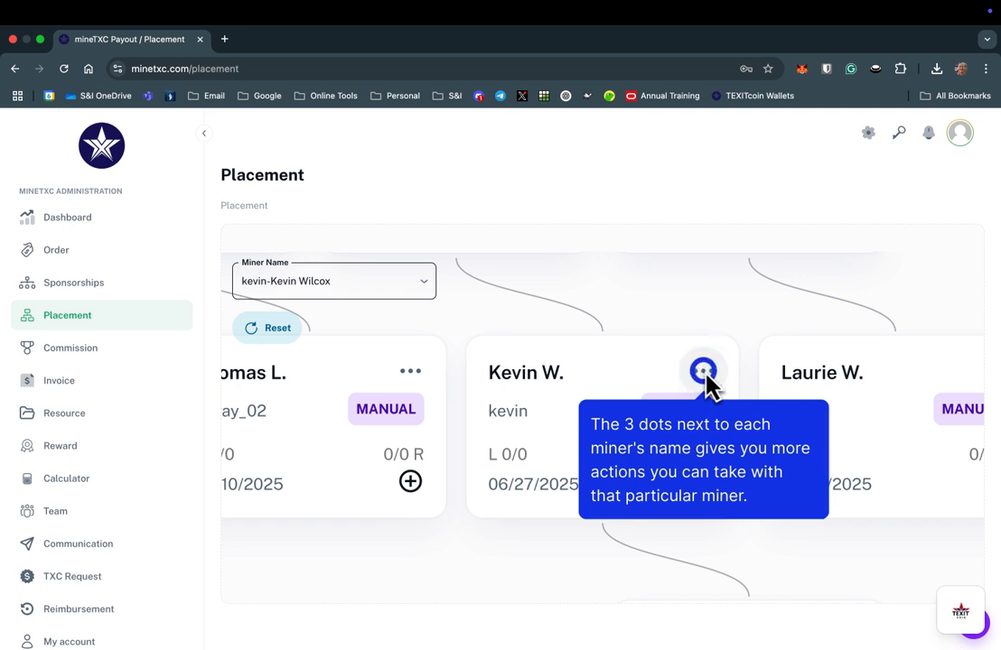
left_click(706, 375)
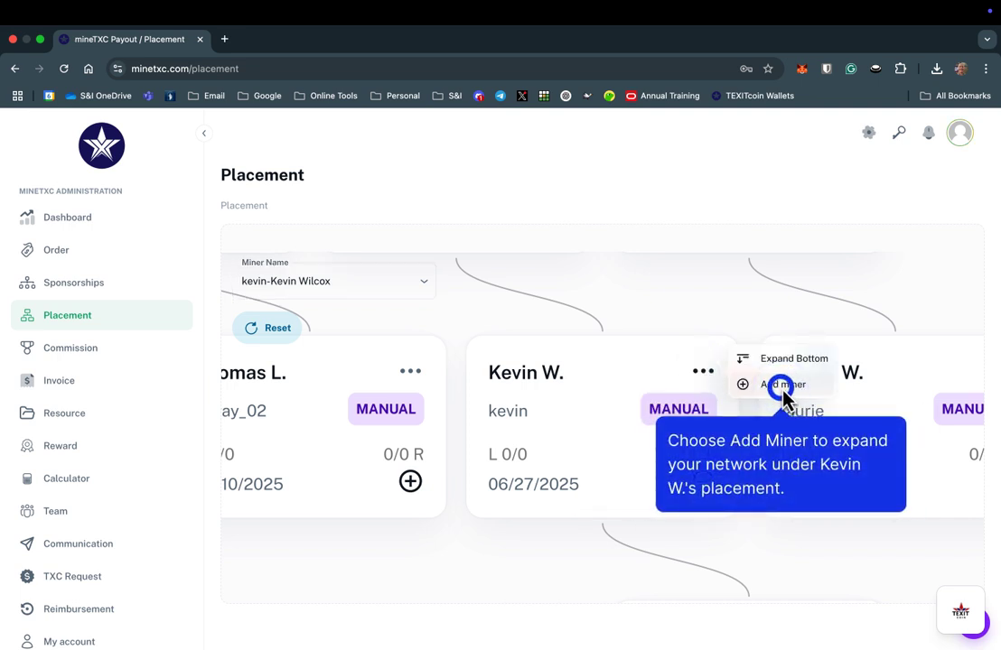
Start a new miner under the chosen miner and enter their first and last name, e-mail and phone
left_click(782, 387)
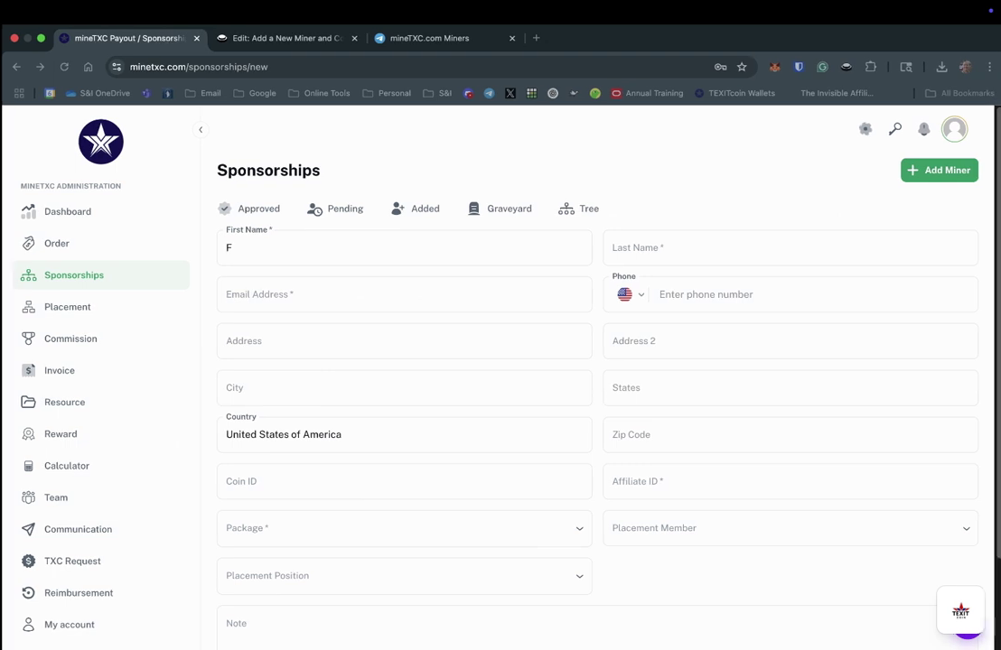
type("irst")
left_click(786, 247)
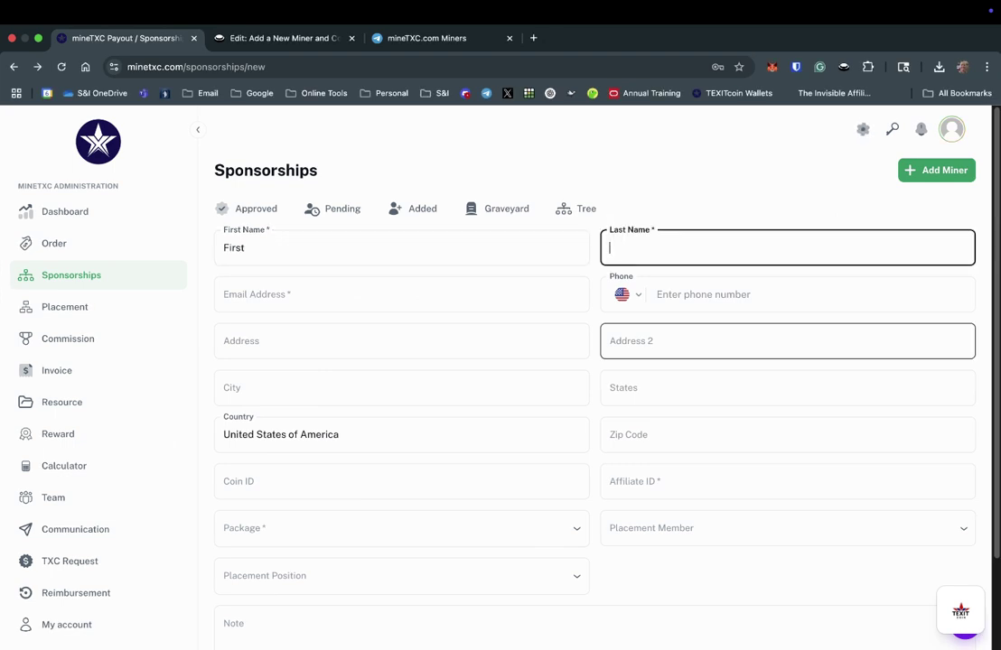
left_click(401, 294)
type("email@email.com")
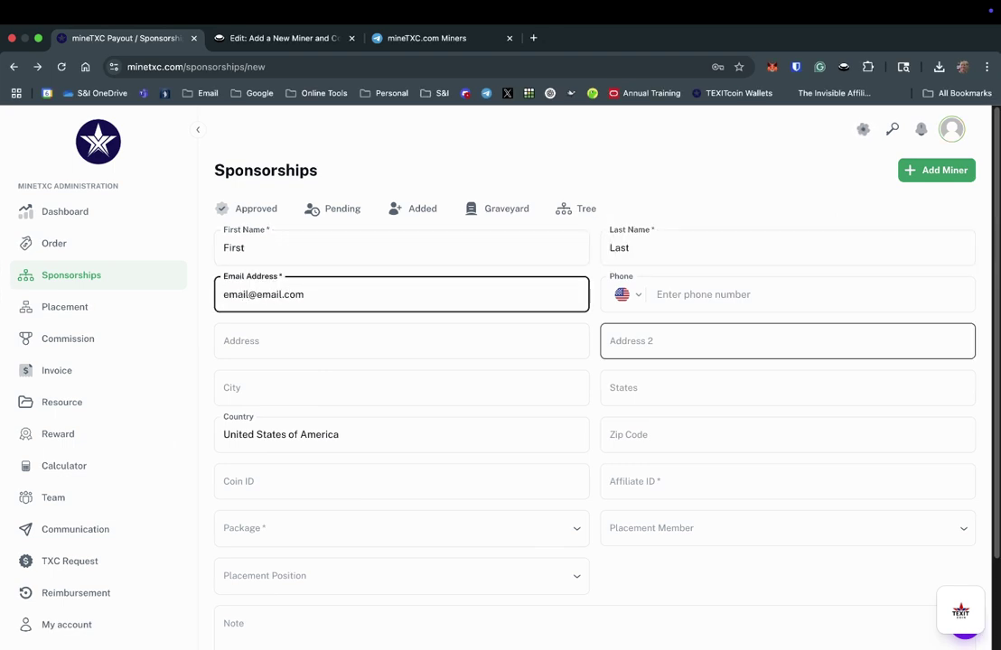
key("Tab")
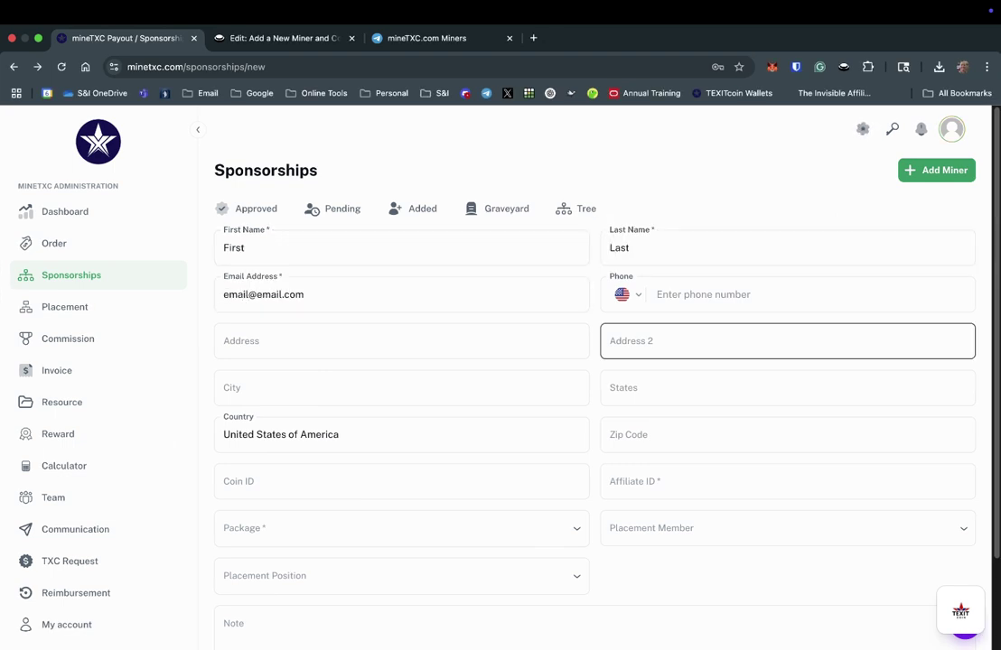
key("Tab")
type("98")
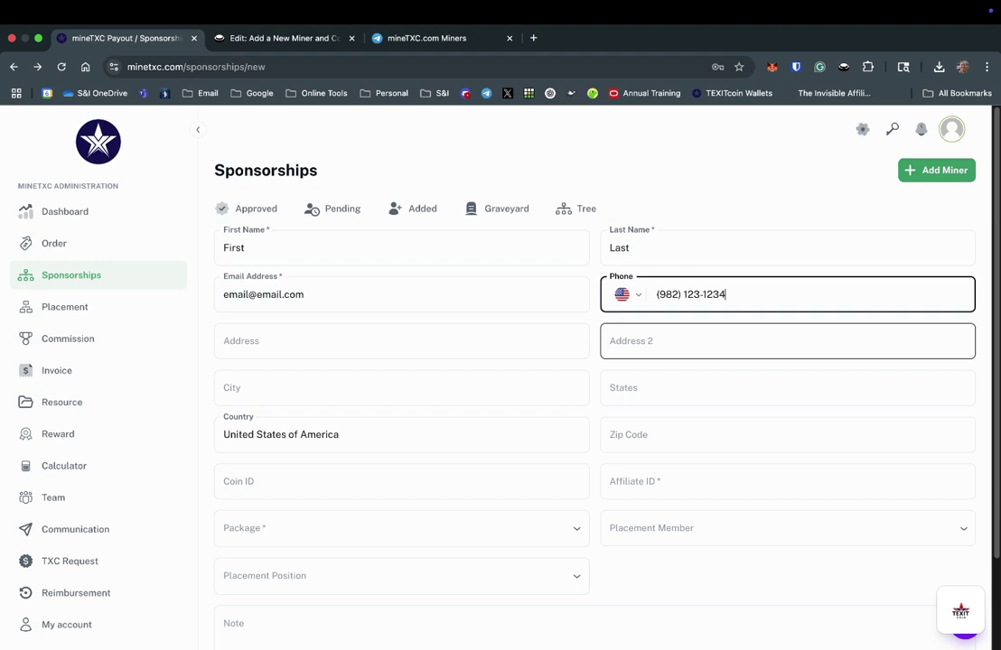
Fill in the street address, city, state Texas, zip code and the affiliate ID
key("Tab")
type("s")
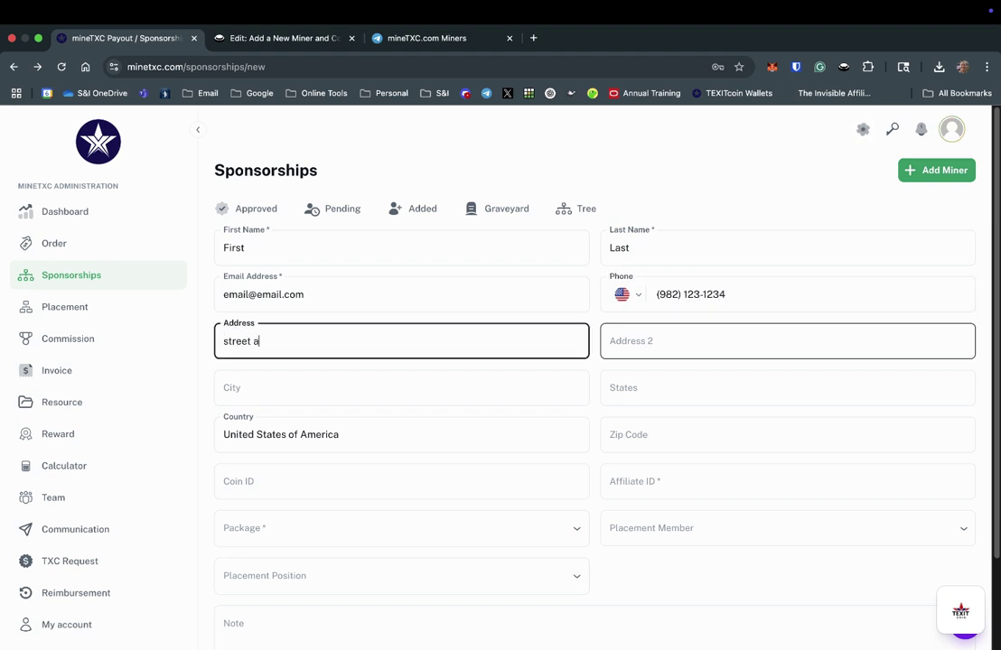
key("Tab")
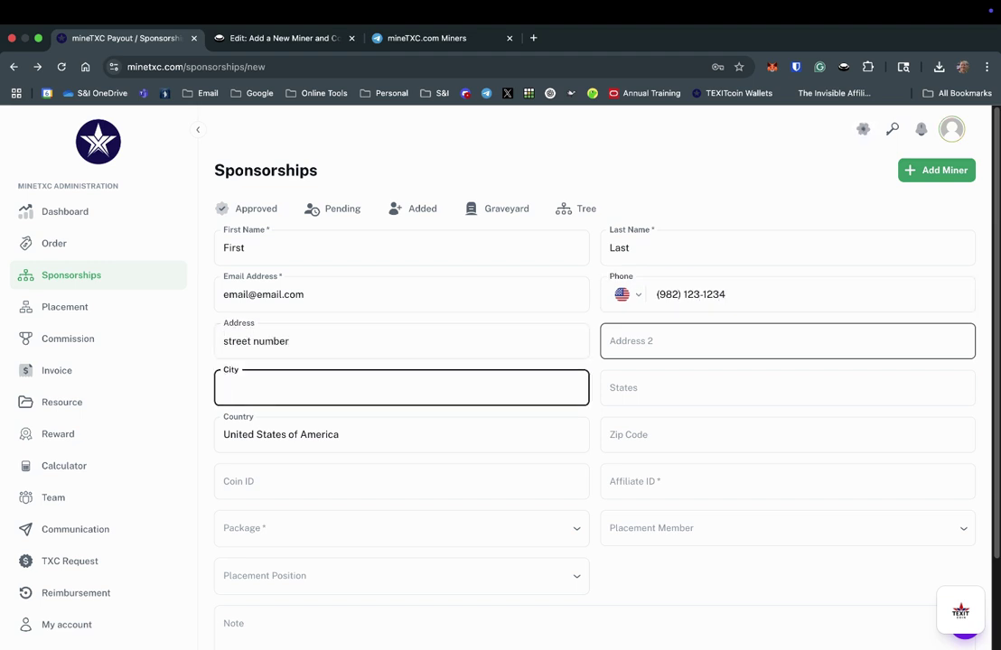
key("Tab")
type("tex")
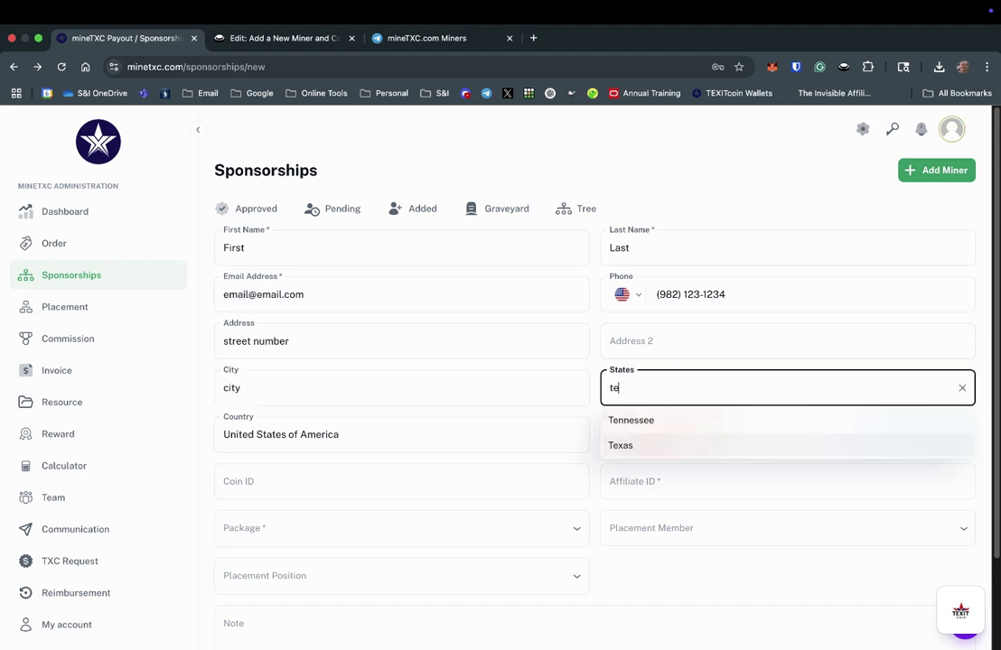
key("Tab")
key("Tab")
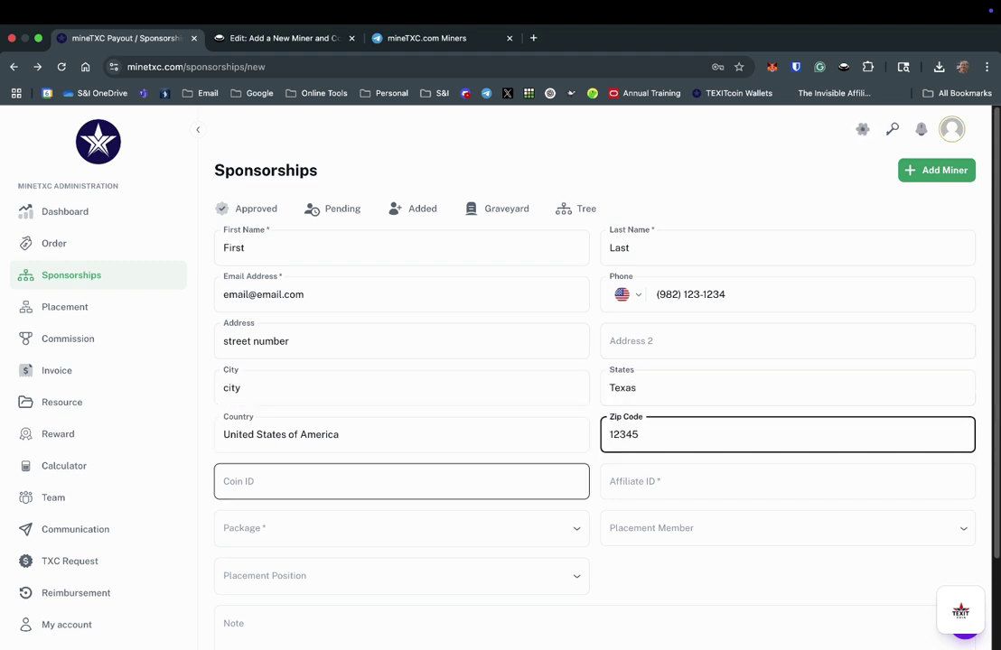
key("Tab")
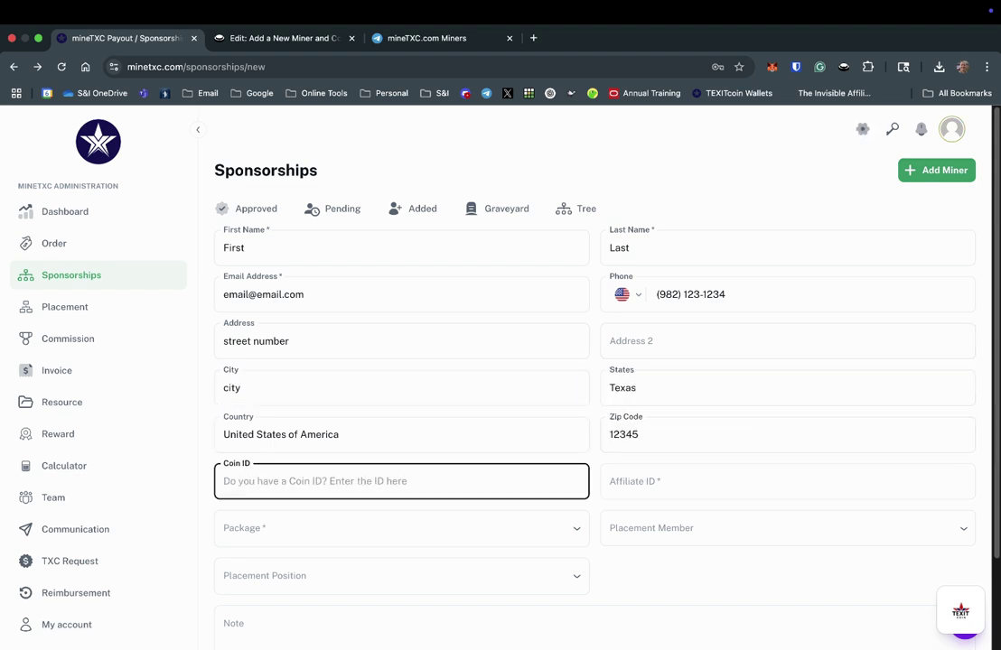
left_click(686, 480)
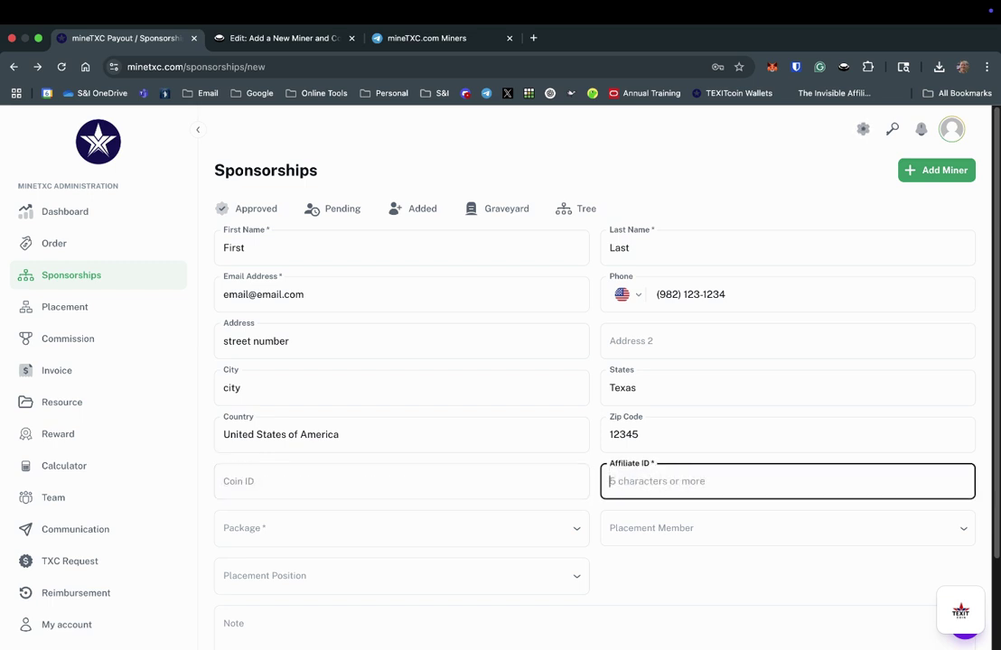
type("lets")
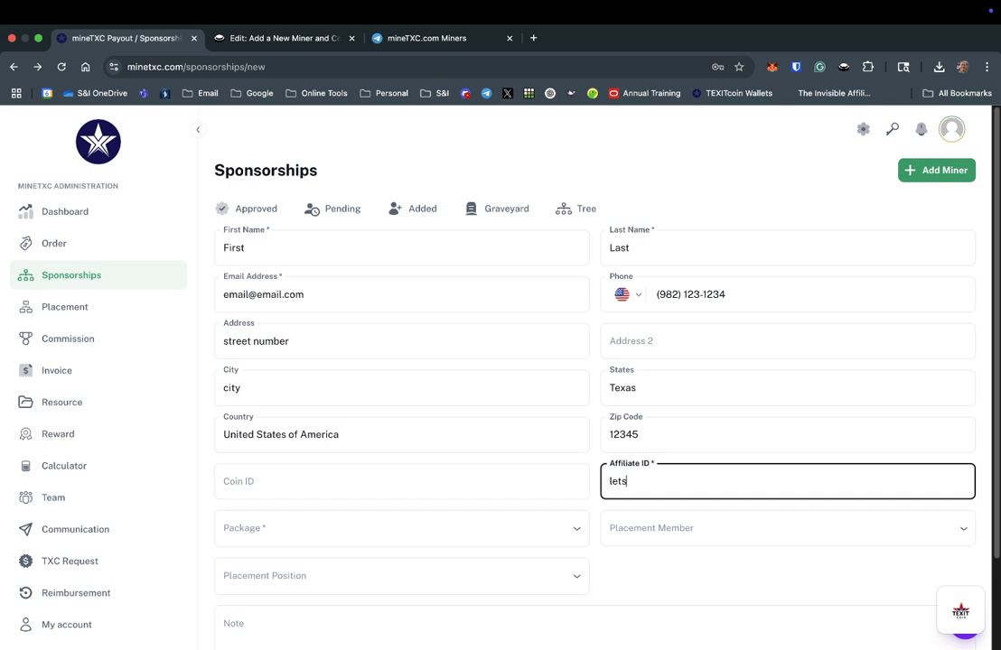
type("go")
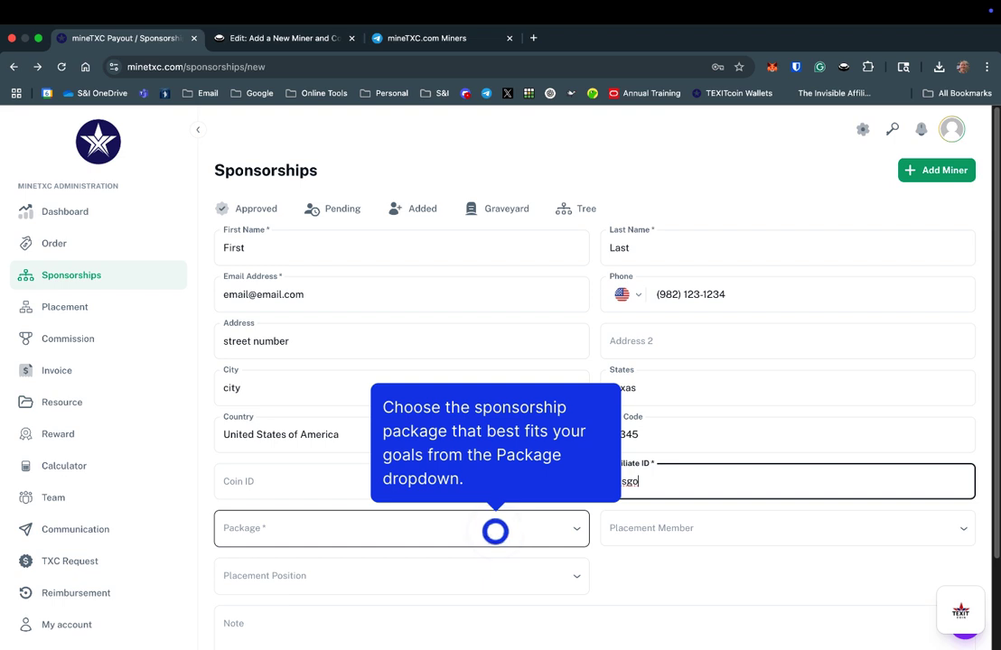
Select the $995 @ (1) Seat-100mh/S Power package and choose the placement member
left_click(498, 537)
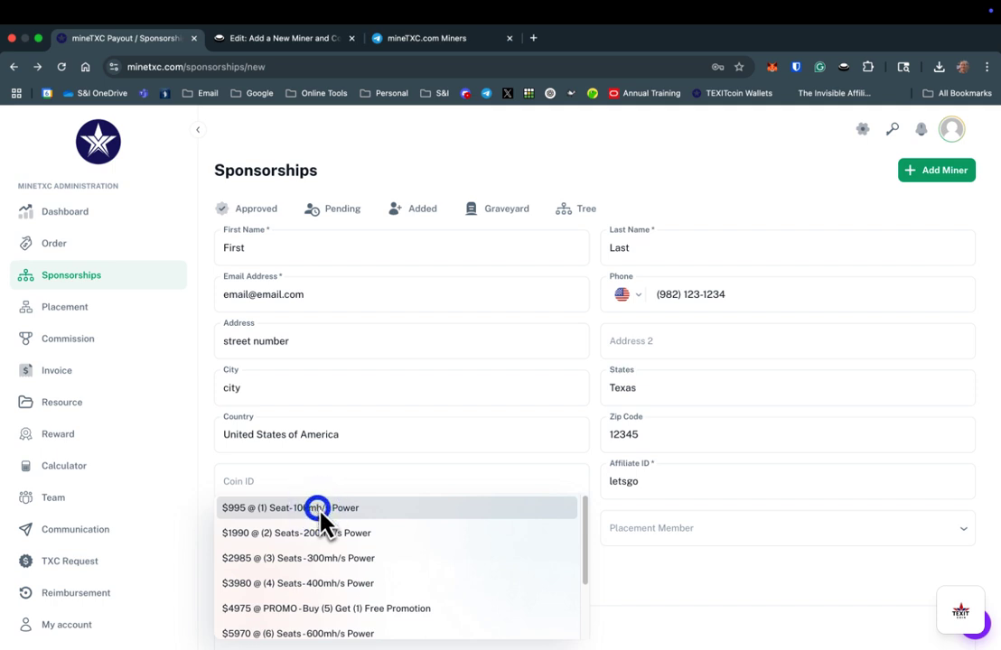
left_click(319, 510)
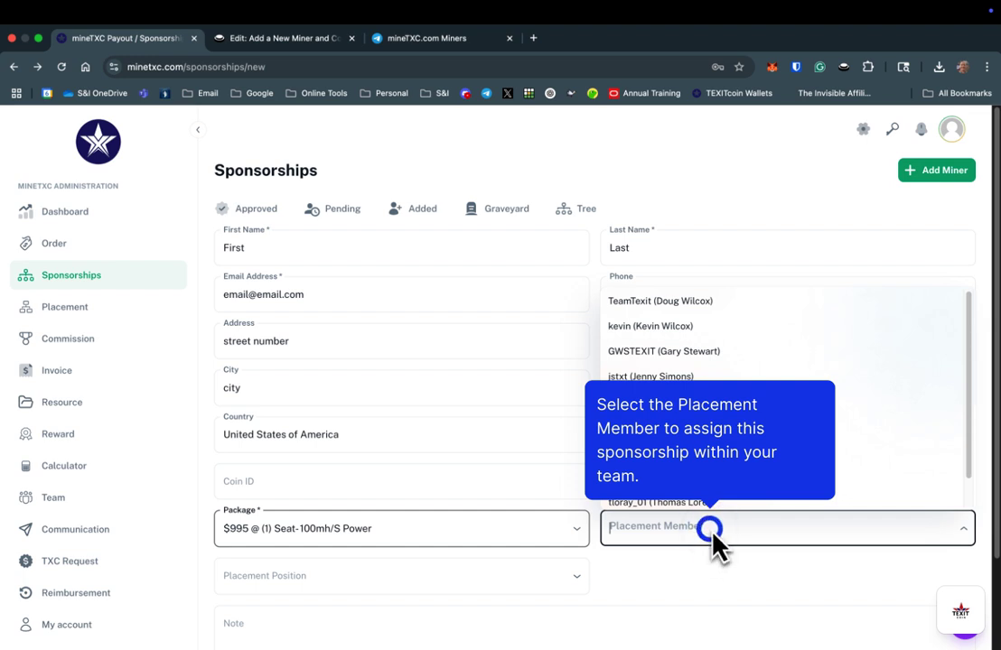
scroll(665, 506, "down", 1)
left_click(652, 496)
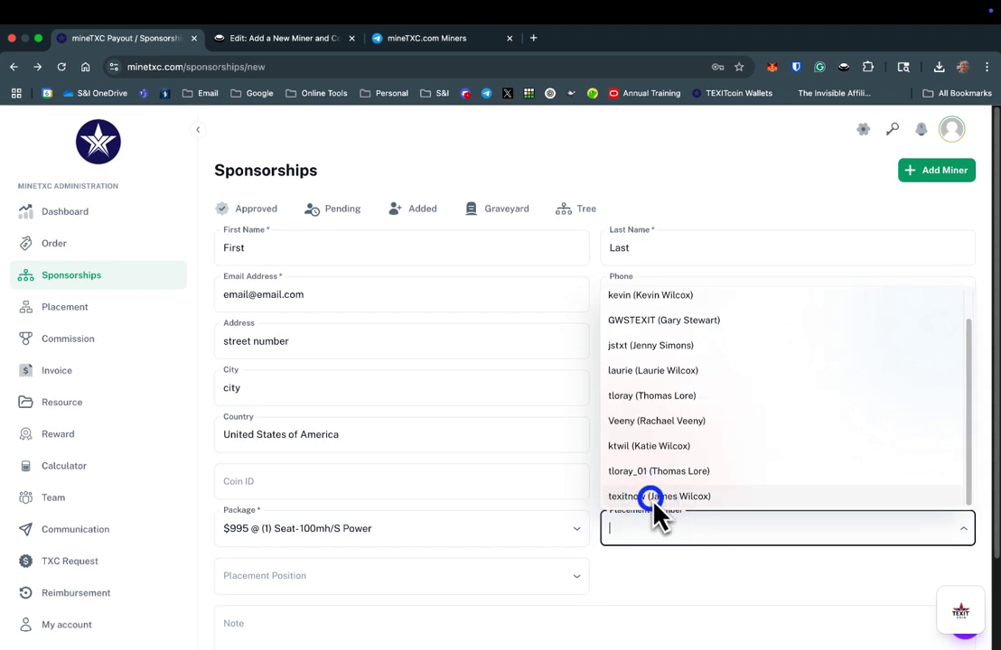
left_click(544, 576)
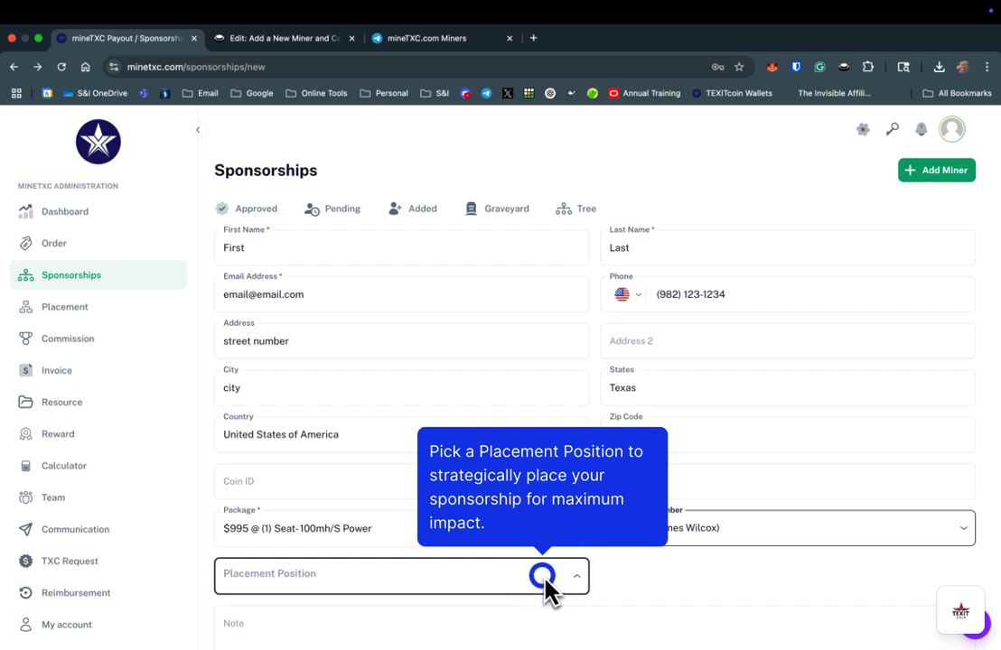
Set the placement position to Left and add the note 'additional notes'
left_click(542, 575)
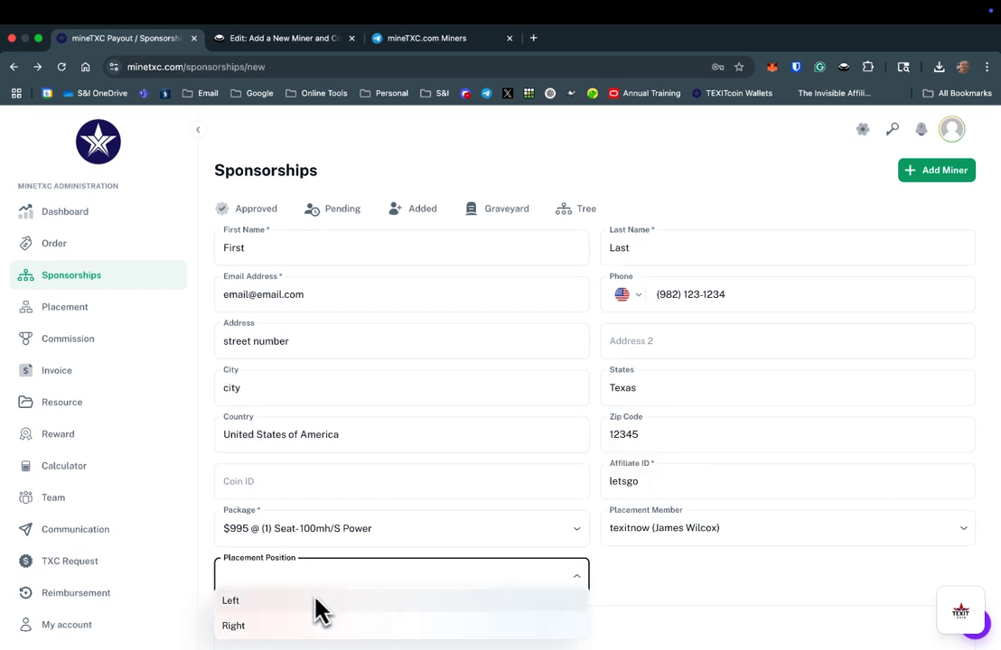
left_click(236, 601)
scroll(301, 559, "down", 2)
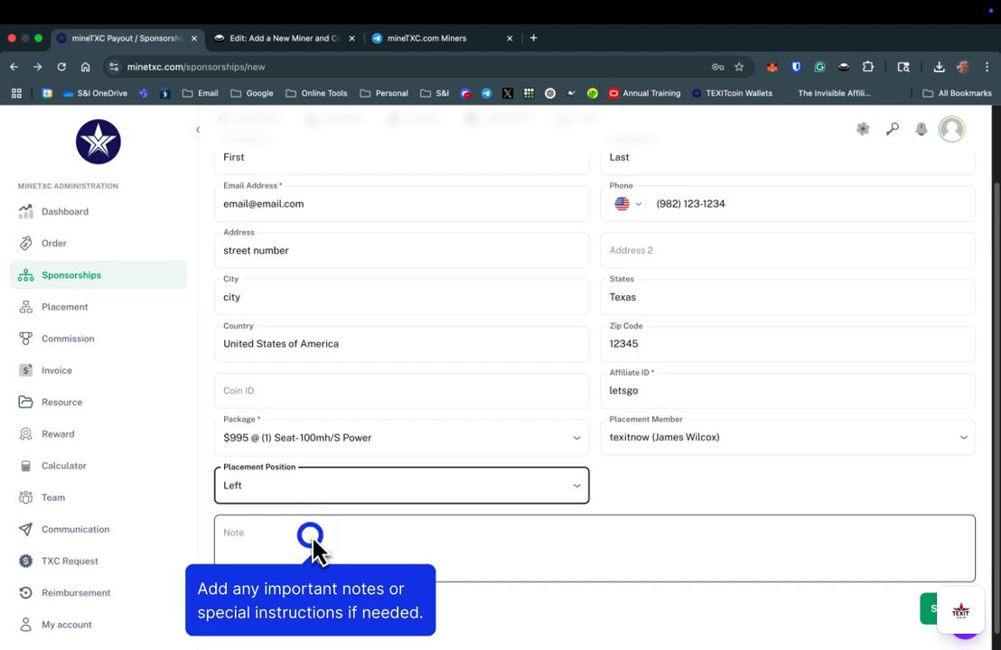
left_click(312, 538)
type("additional notes")
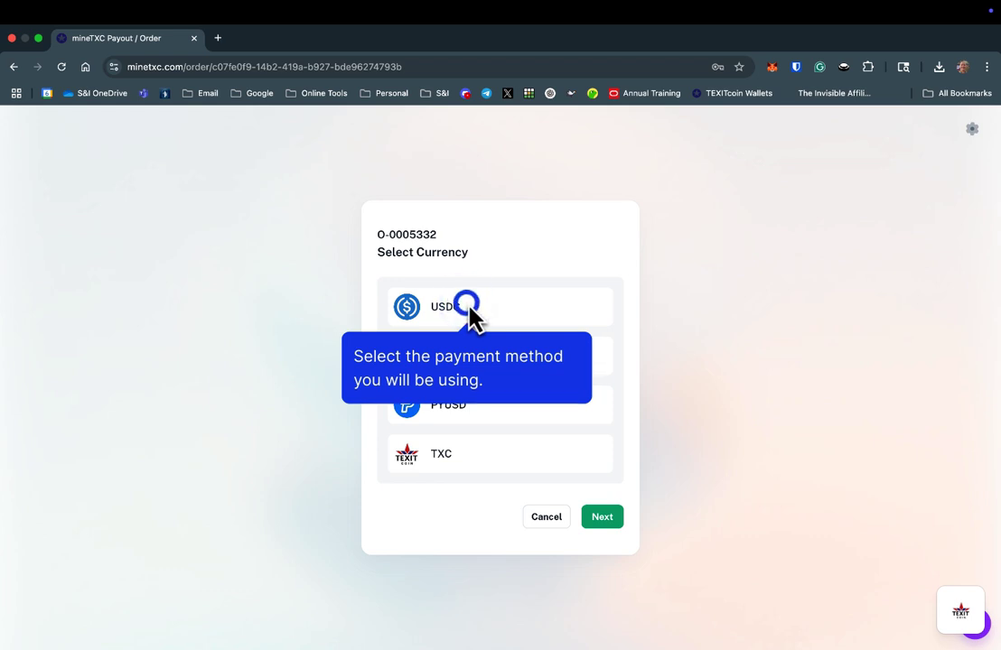
Choose USDC as the payment currency on the Ethereum chain
left_click(468, 307)
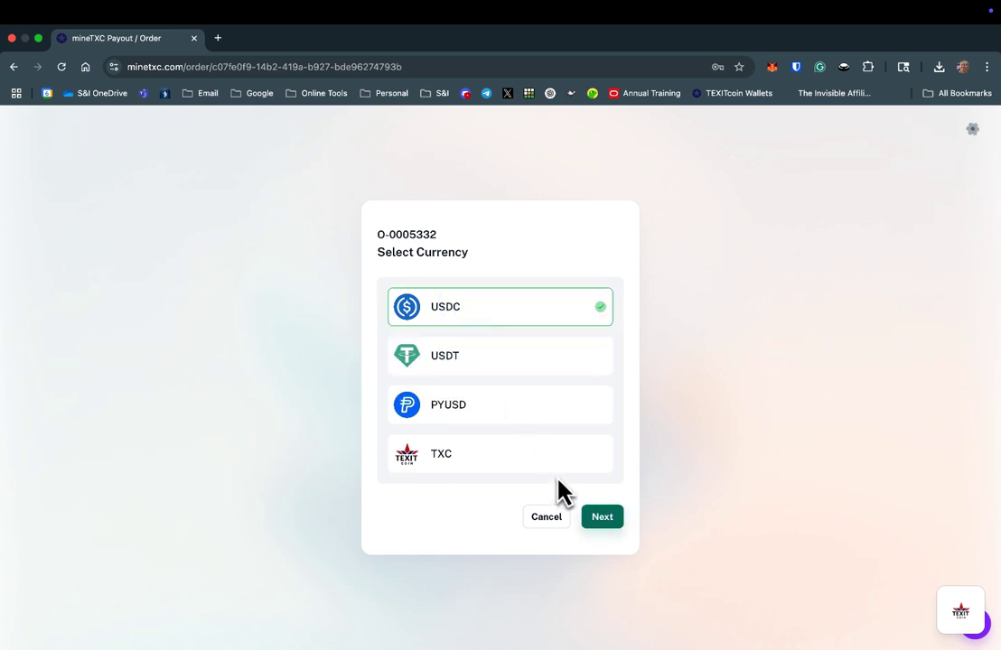
left_click(603, 518)
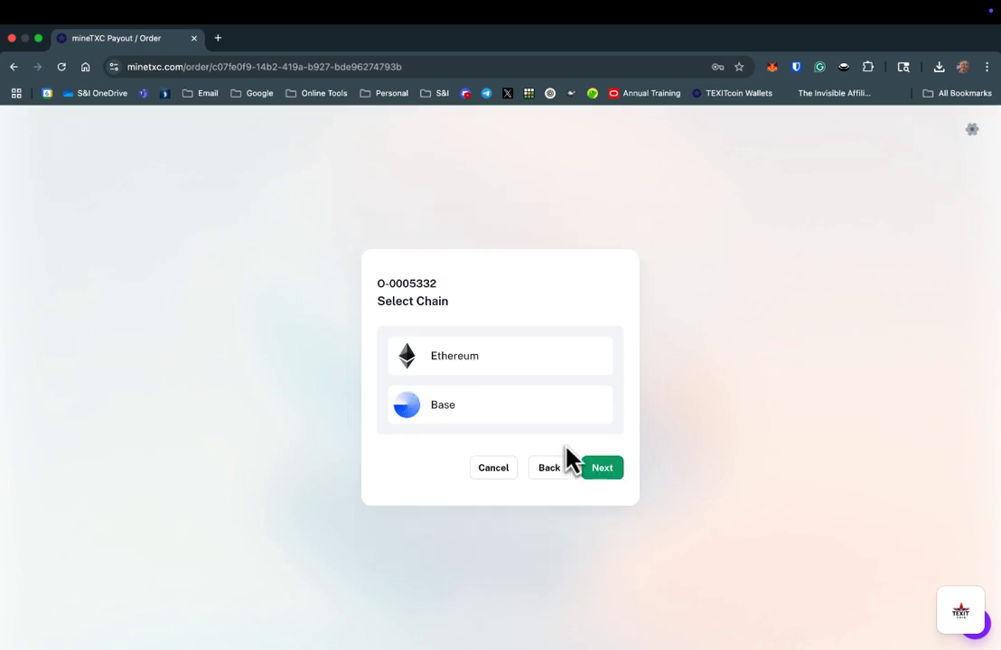
left_click(476, 366)
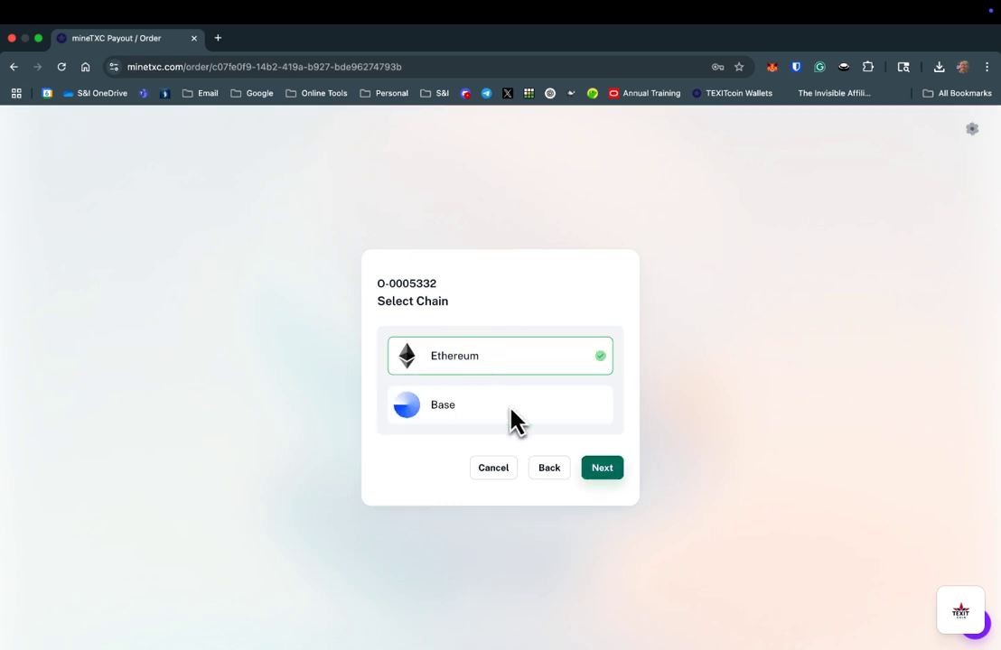
left_click(601, 469)
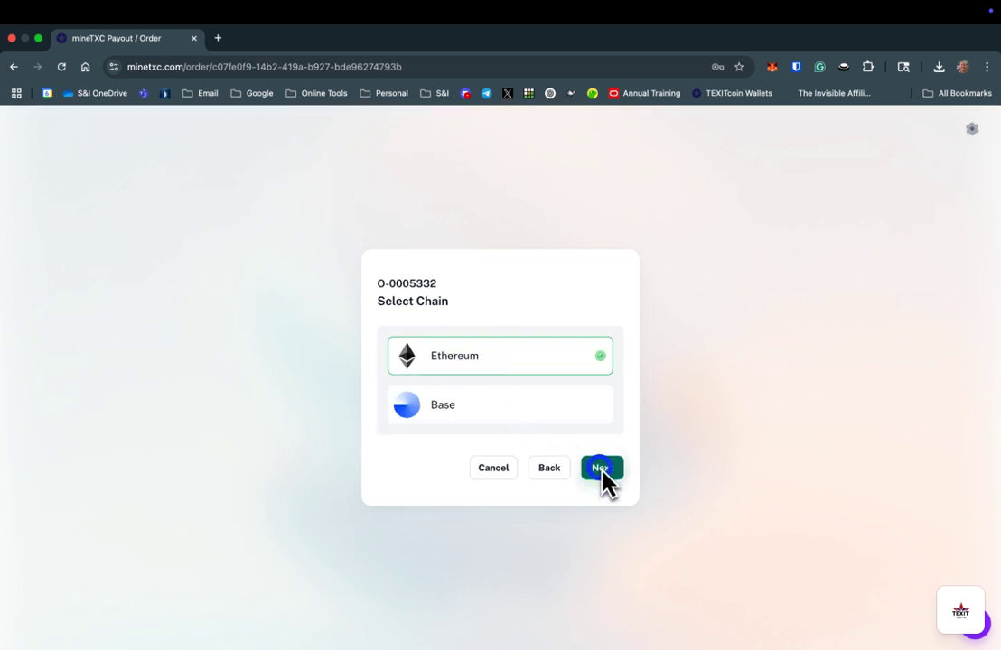
Load the 945 USDC payment page and copy the receiving wallet address
left_click(602, 470)
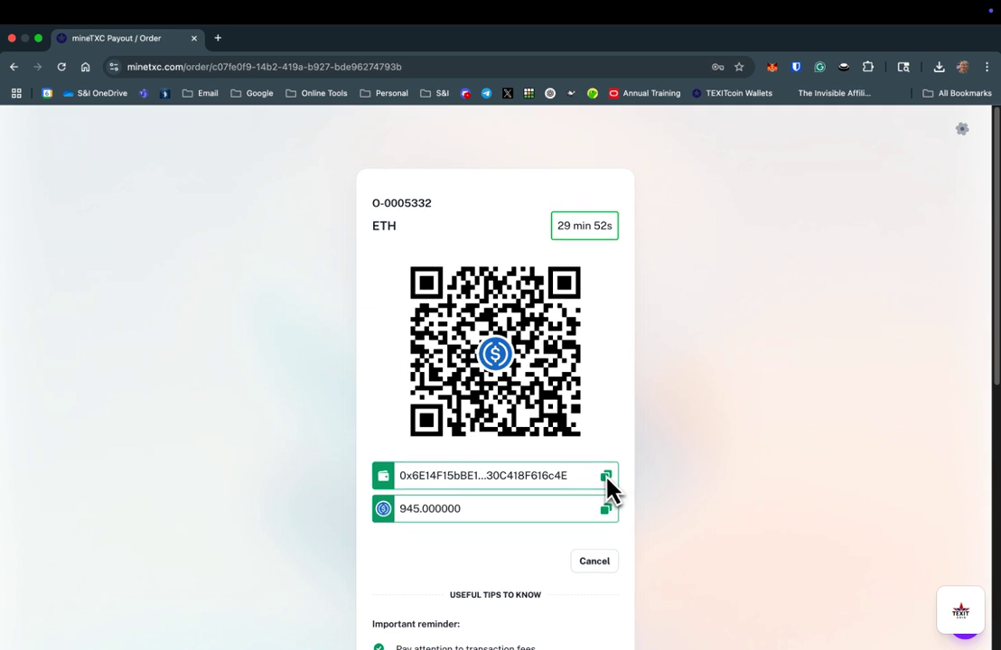
left_click(606, 476)
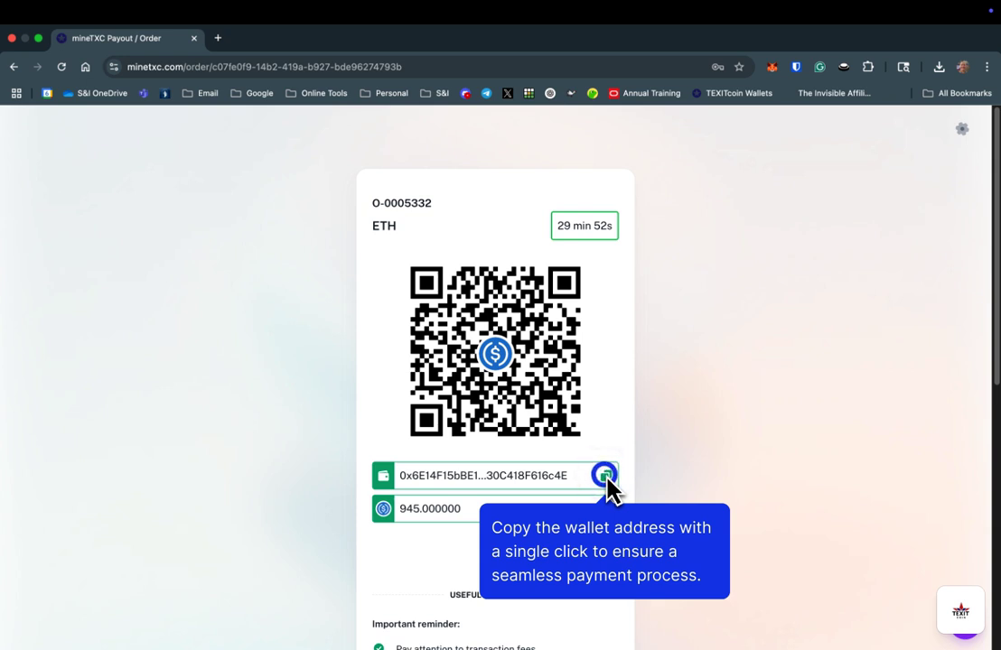
left_click(604, 476)
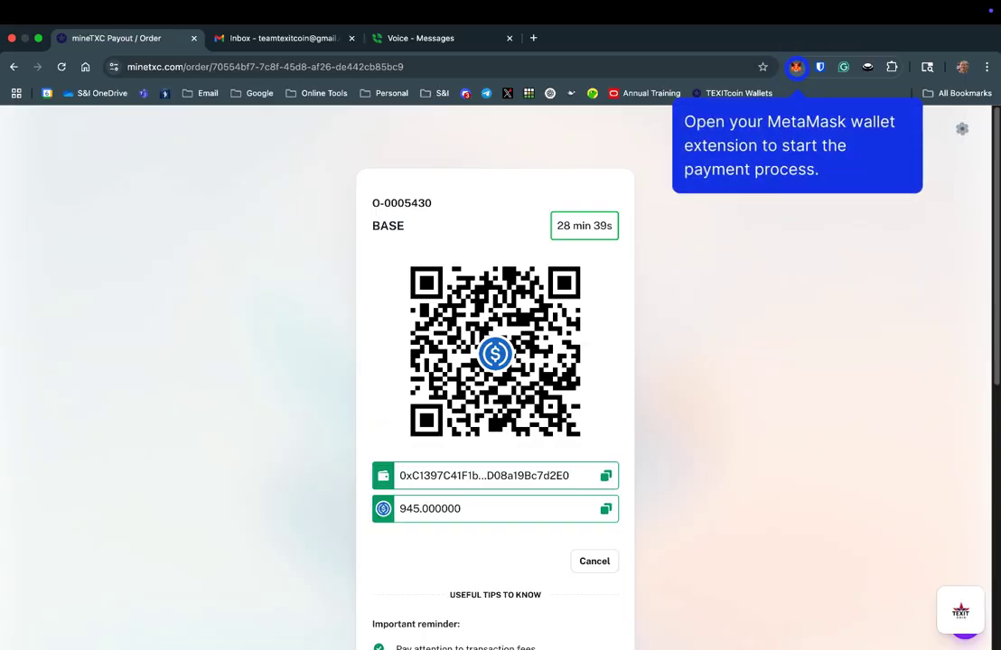
In MetaMask, start a send to the pasted payment address and bring up the token list
left_click(796, 67)
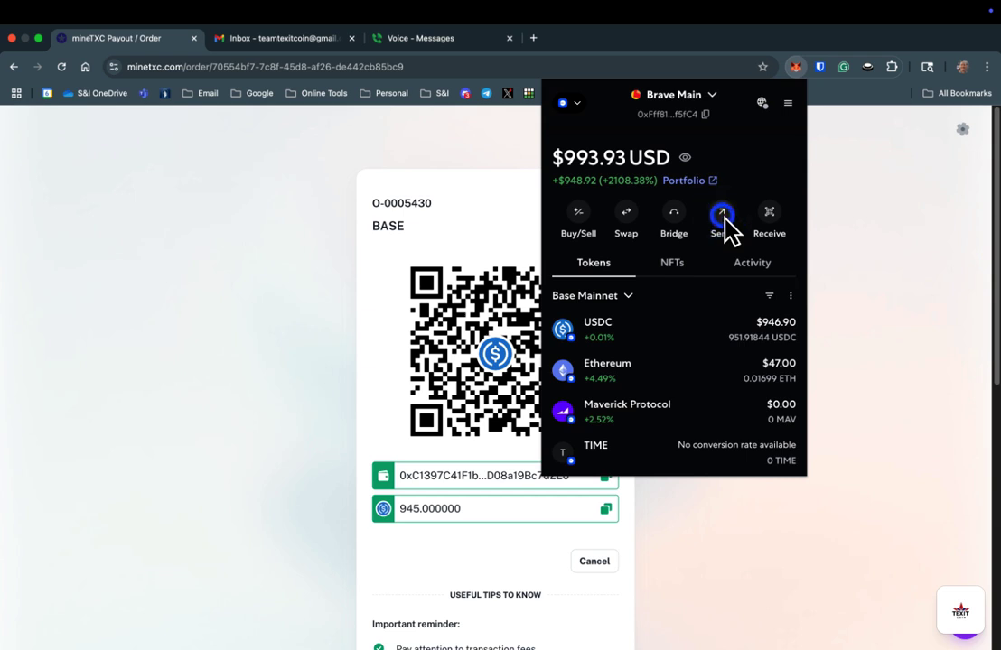
left_click(723, 217)
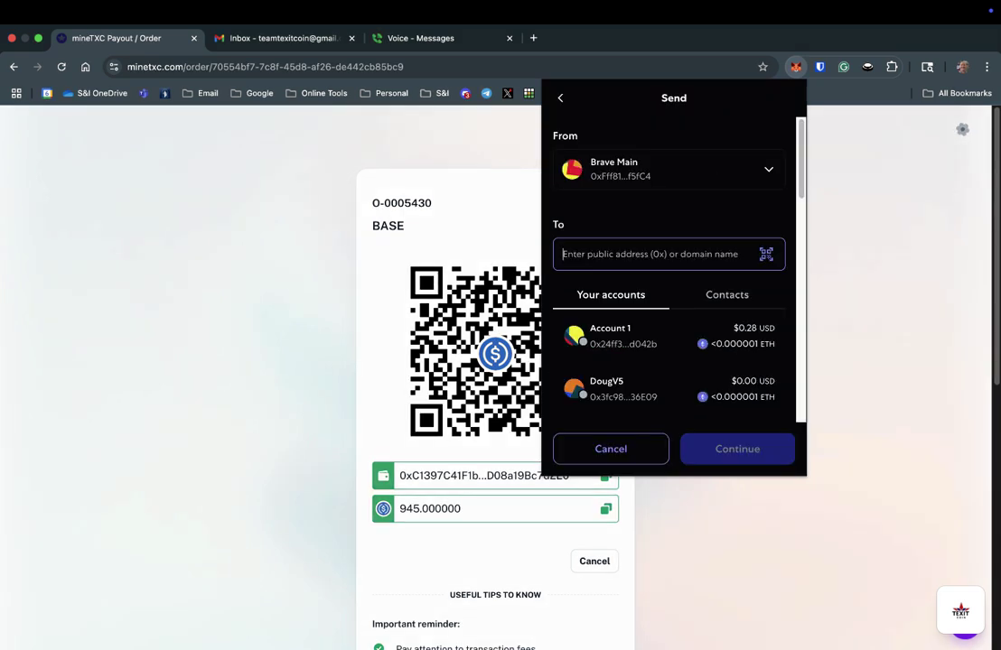
key("super+v")
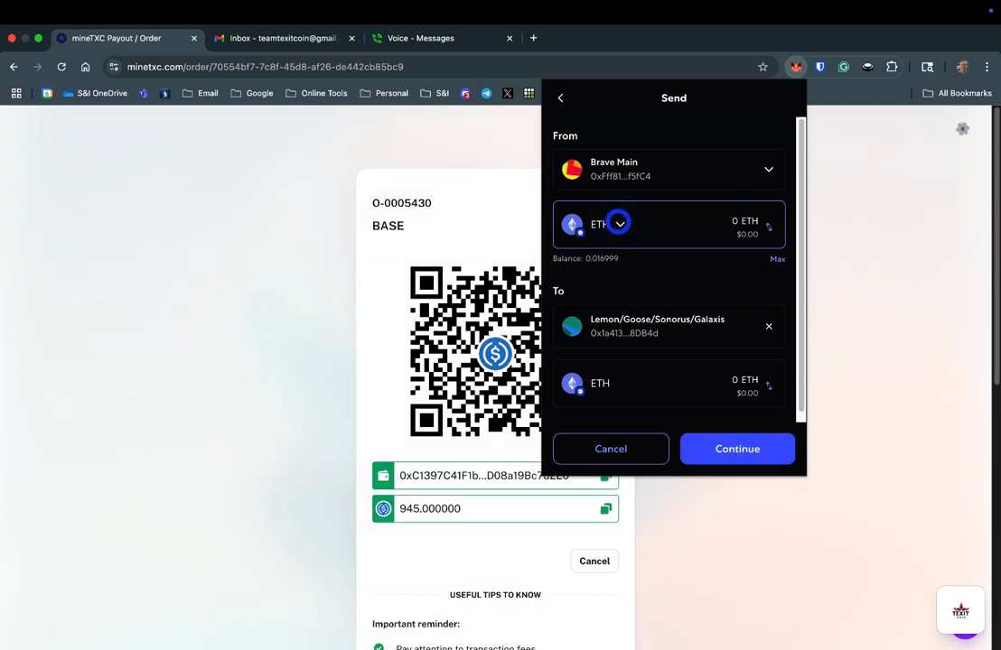
left_click(619, 225)
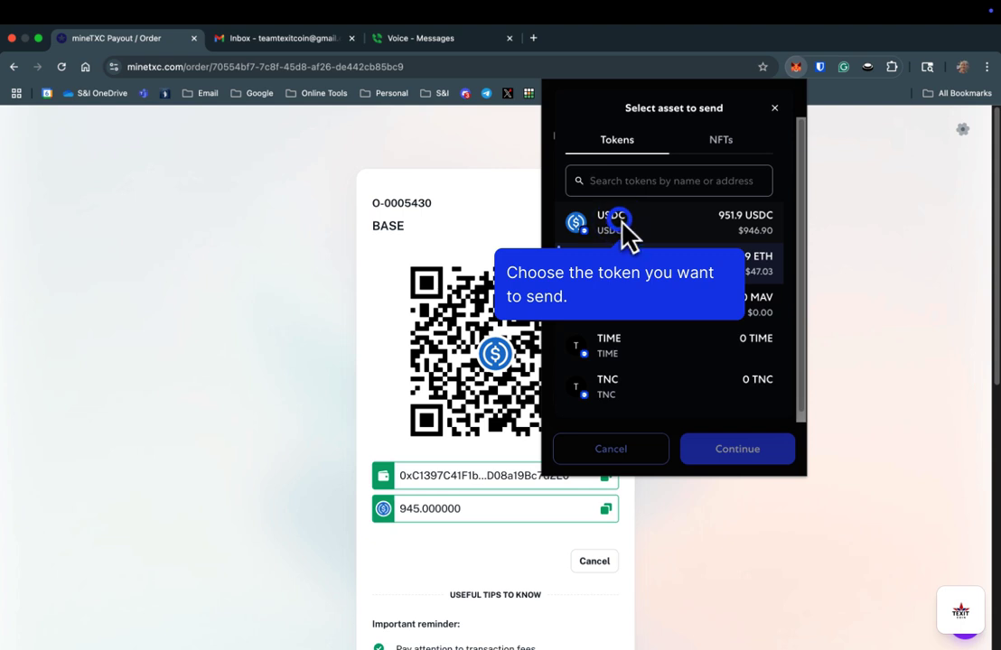
Choose USDC as the token and enter 945 as the amount to send
left_click(726, 221)
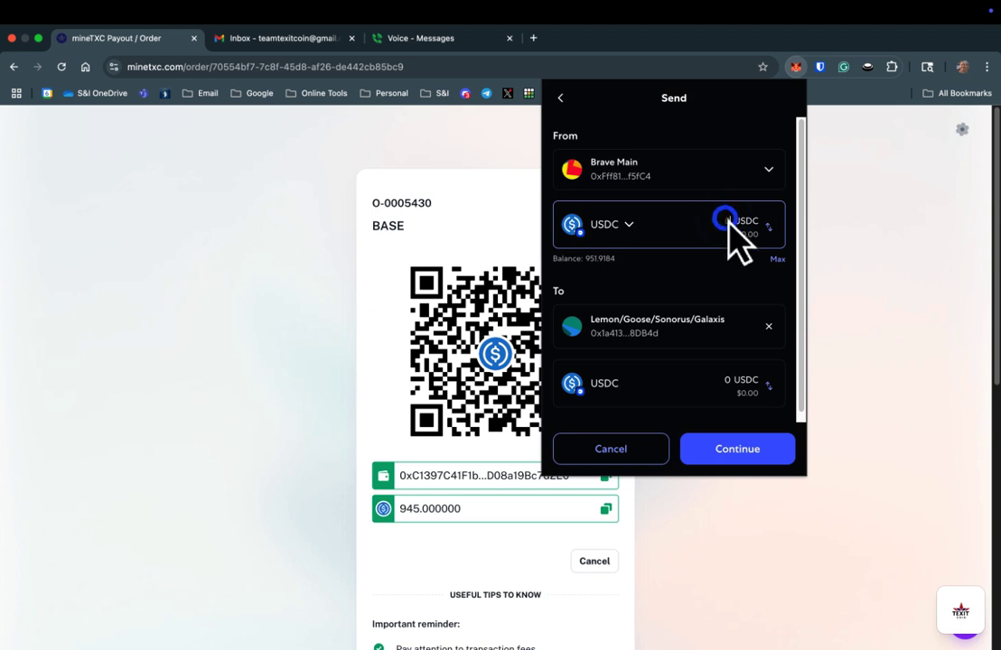
type("945")
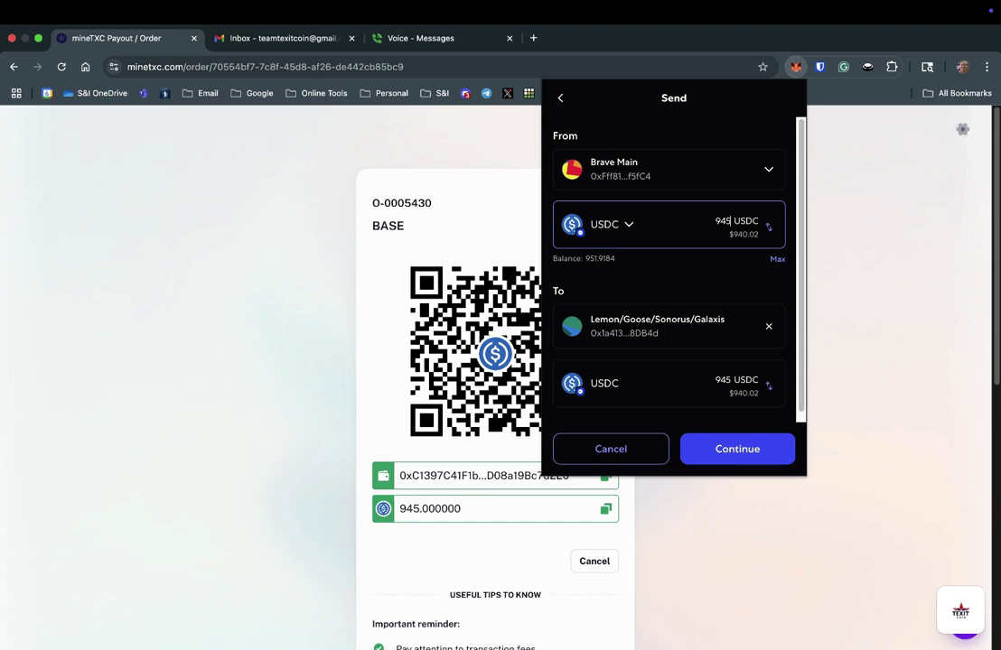
left_click(737, 446)
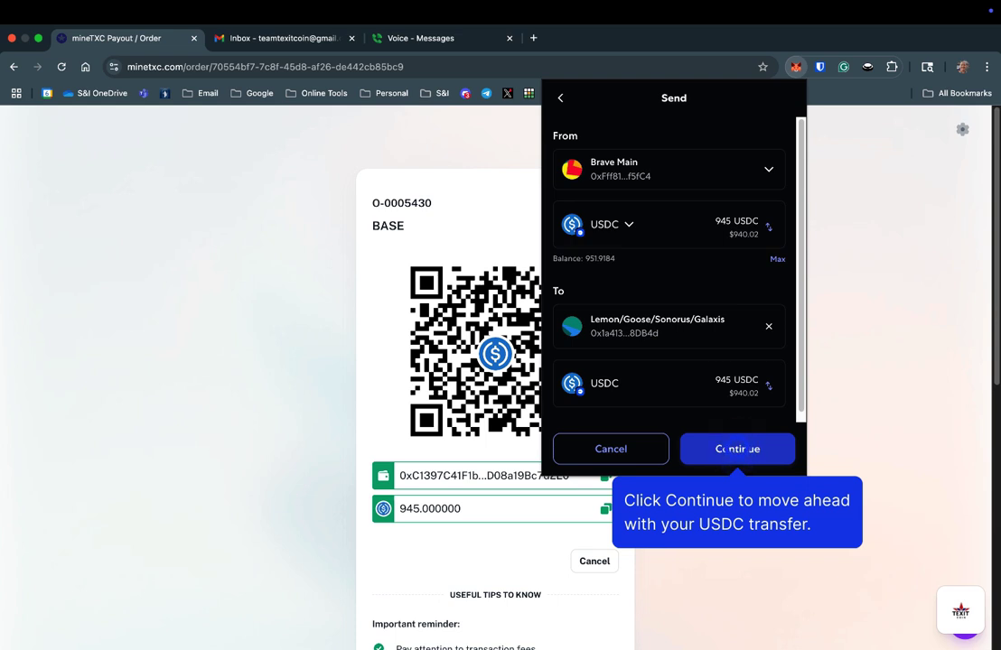
Review and confirm the 945 USDC transfer in MetaMask
left_click(738, 451)
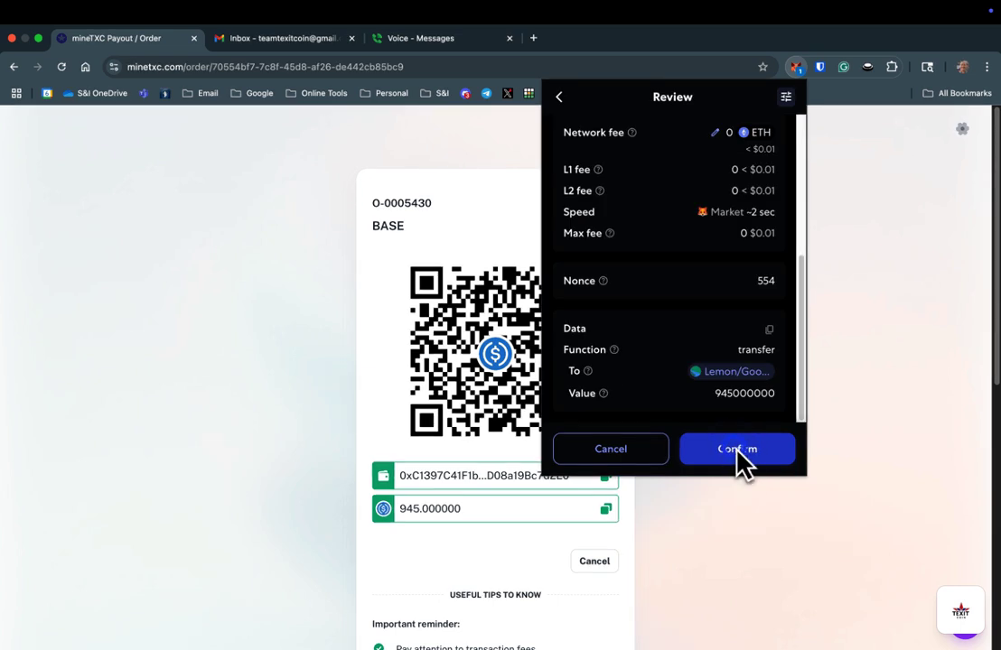
left_click(738, 456)
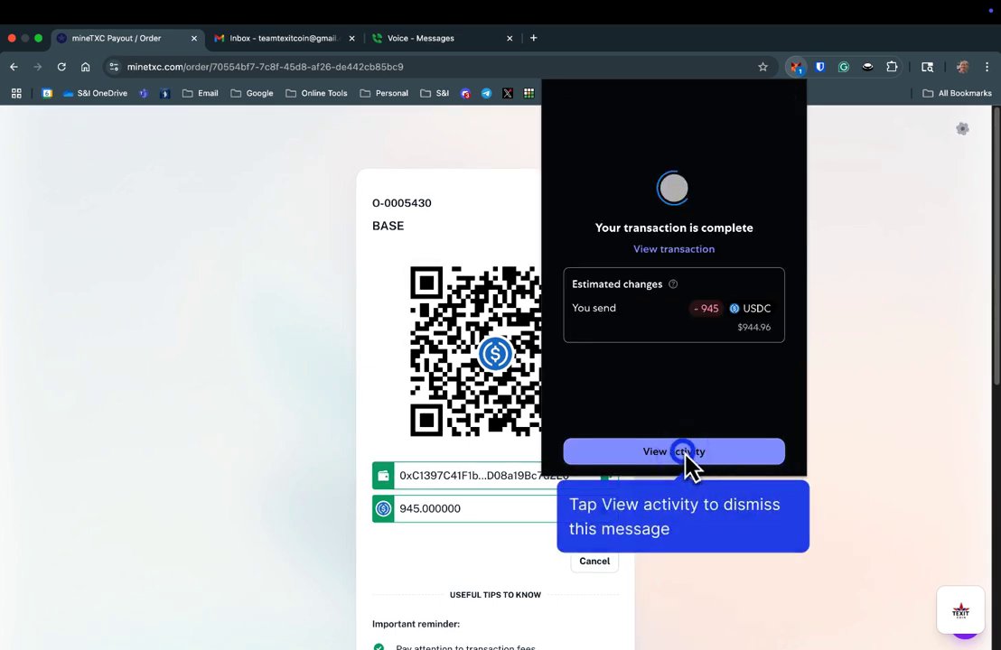